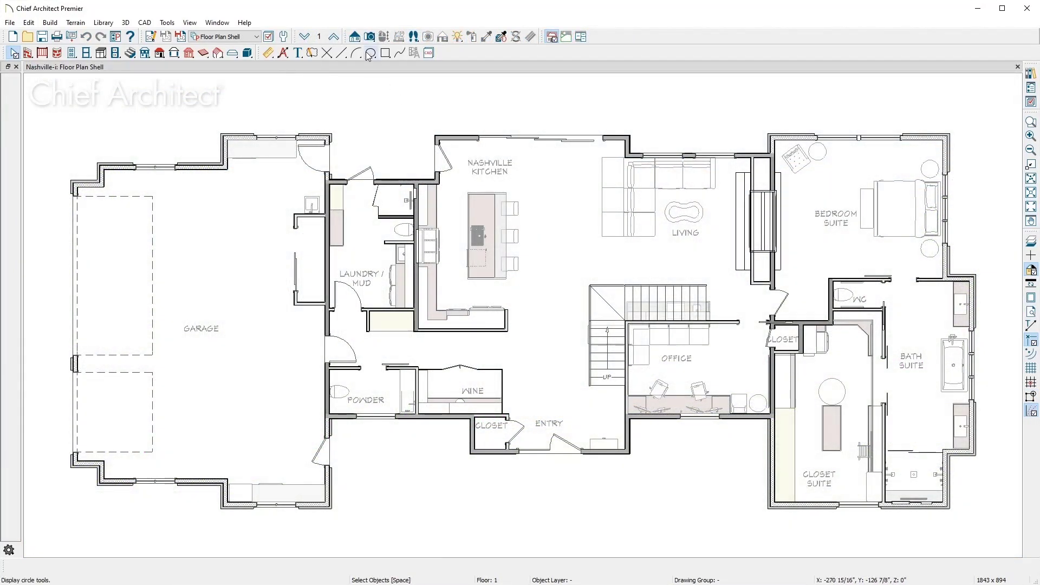
Create a wall elevation of the Nashville kitchen's range wall, looking from the island side
click(359, 39)
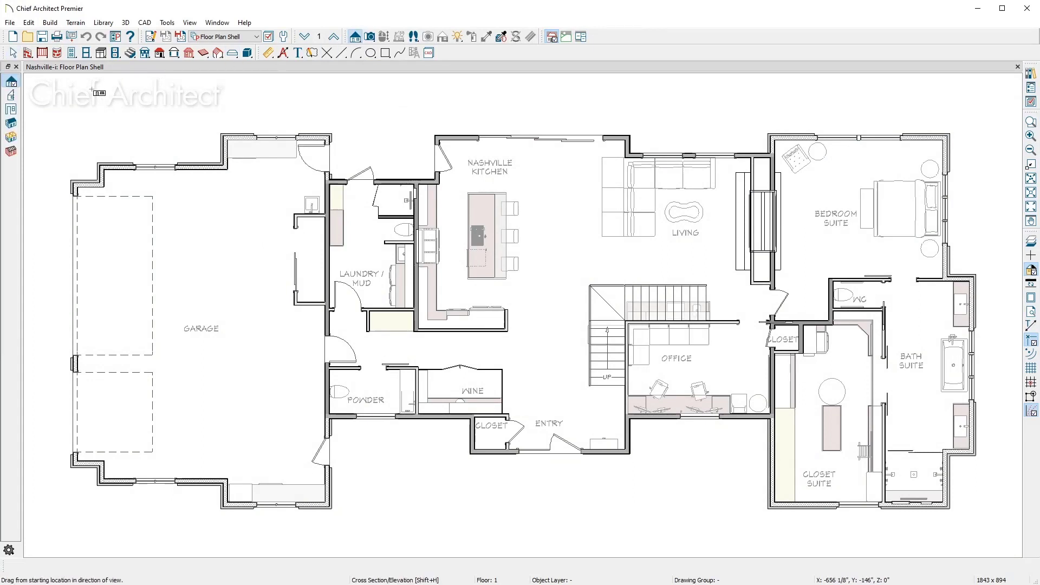
click(13, 109)
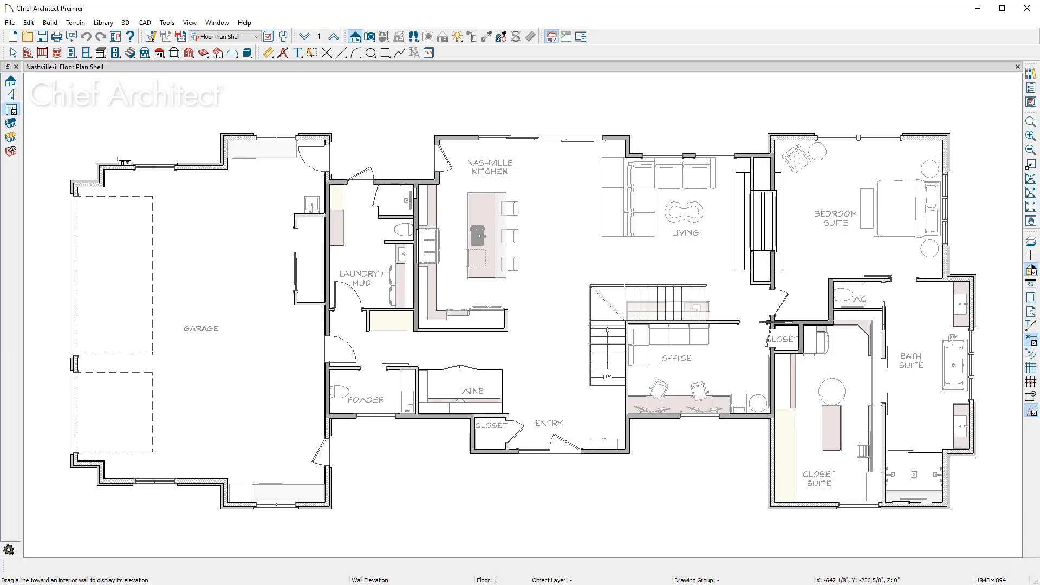
drag(454, 234, 377, 232)
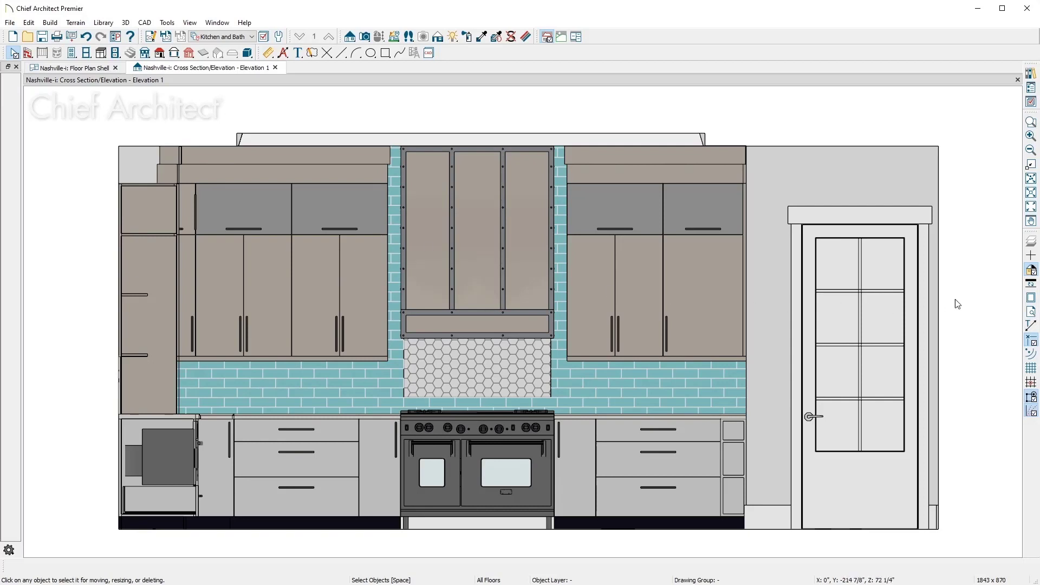
Toggle the kitchen elevation's color off and back on, and add automatic dimensions to the elevation
click(1030, 275)
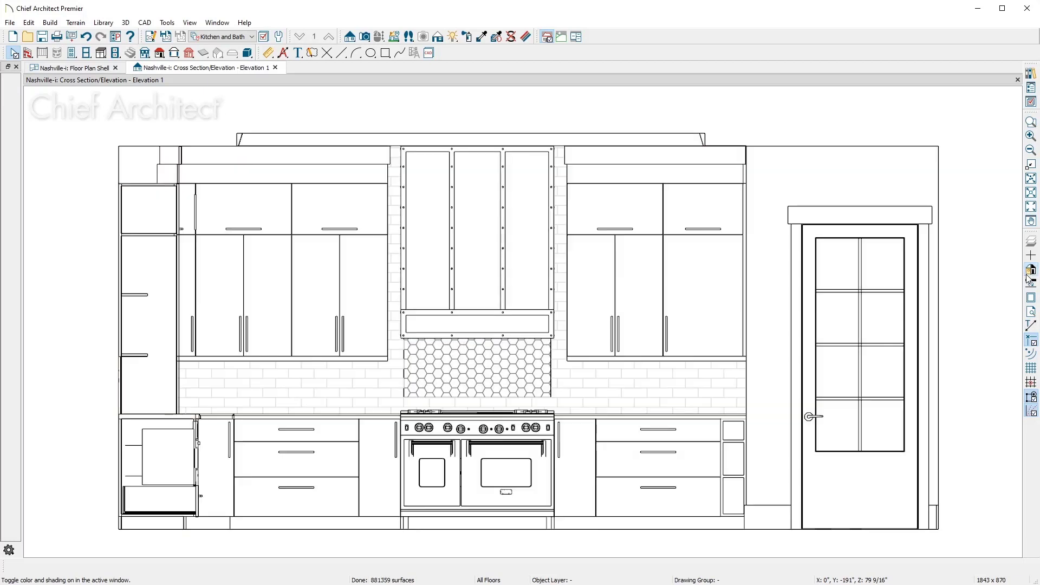
click(1030, 276)
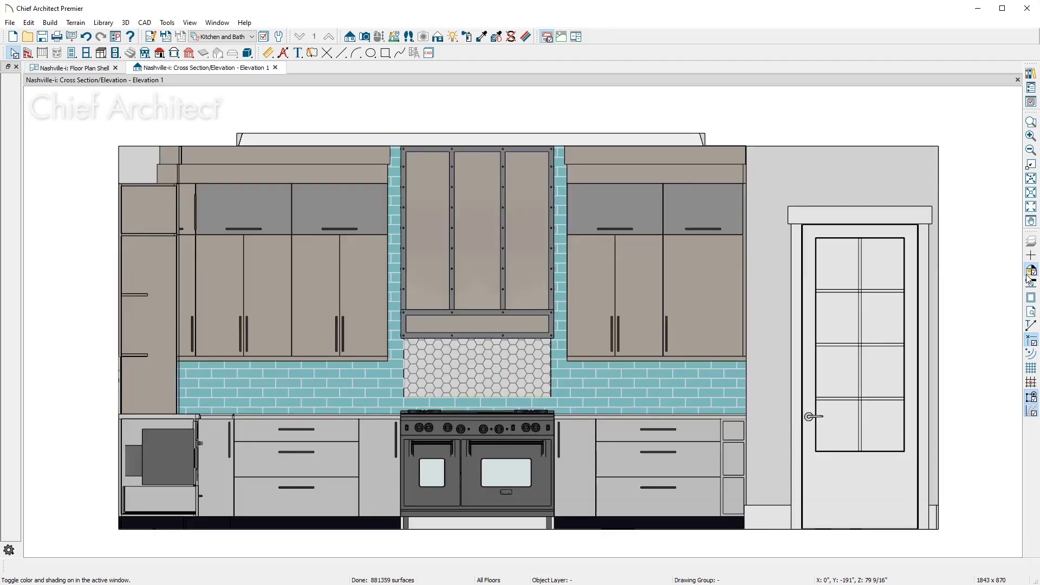
click(290, 56)
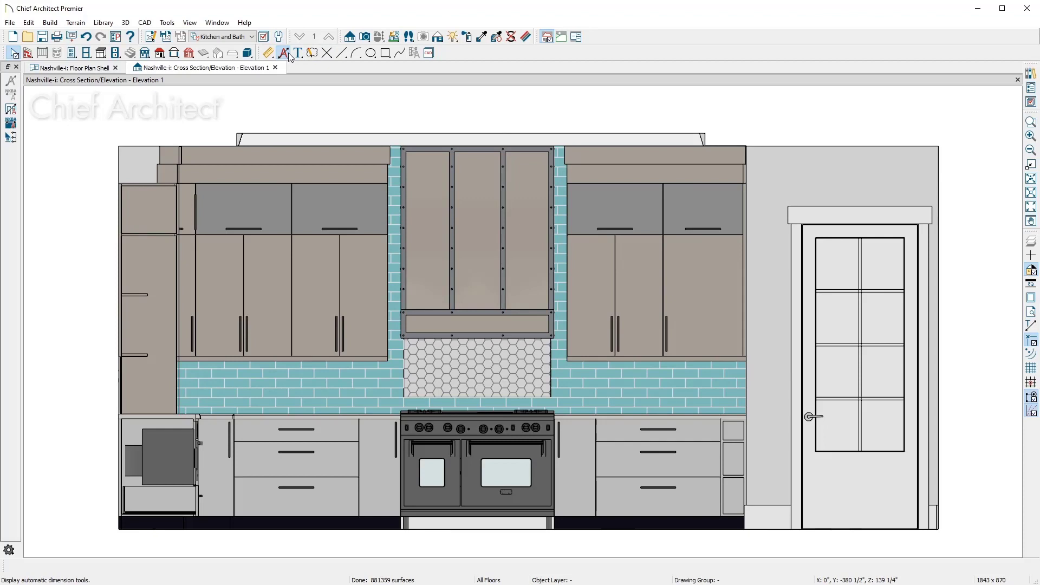
click(15, 126)
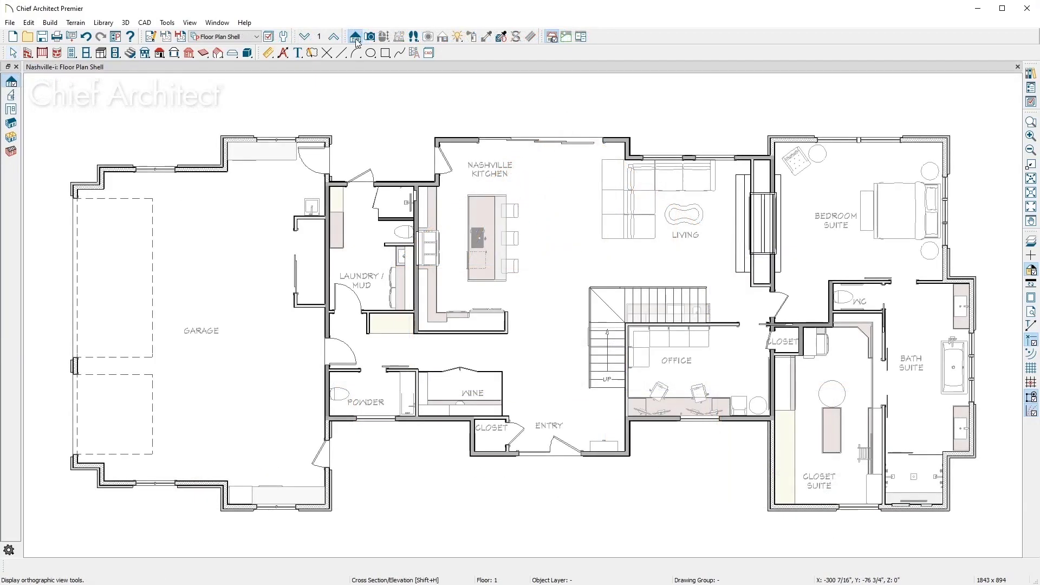
Create a back-clipped cross section from the entry area toward the staircase, and return to the floor plan
click(15, 98)
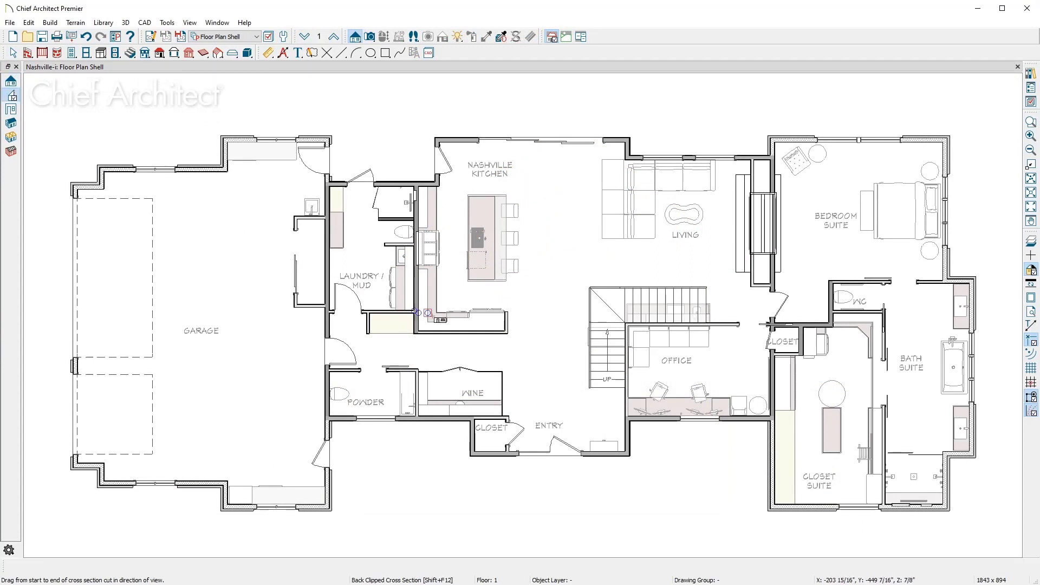
drag(564, 362, 607, 368)
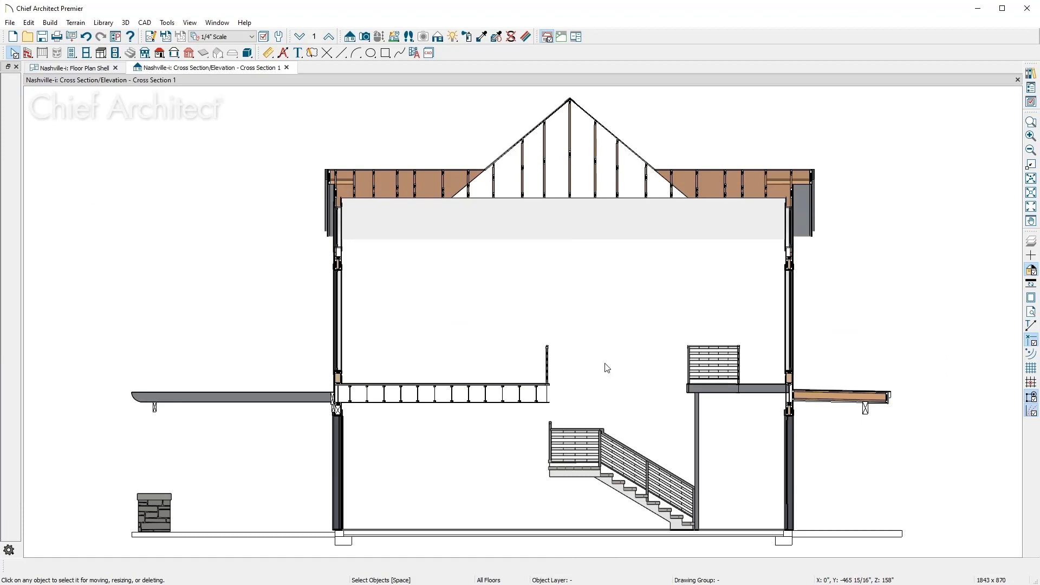
click(99, 72)
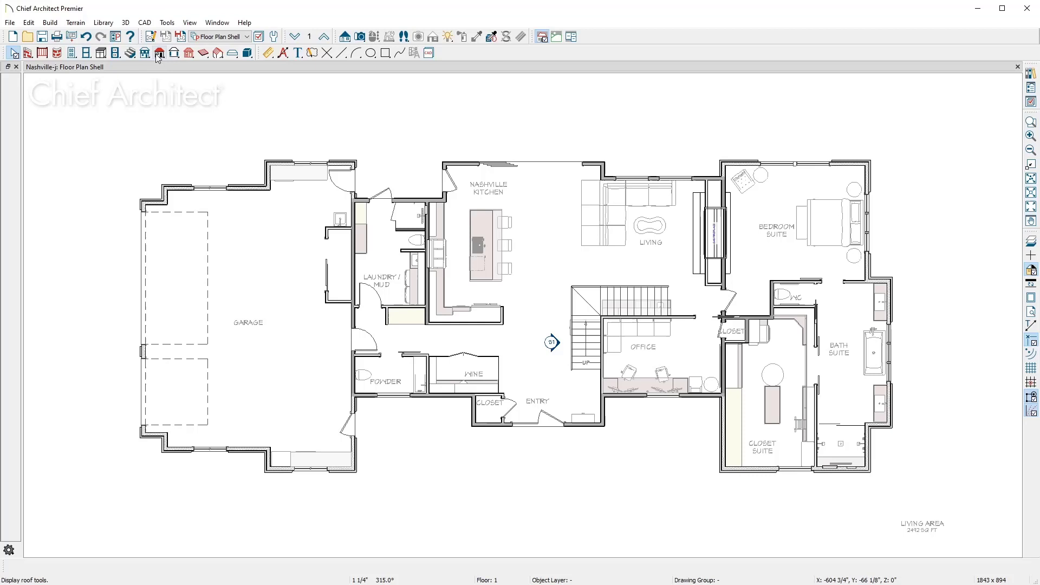
Generate all exterior elevations automatically with All Elevations, and open the view from the rear elevation camera beyond the kitchen
click(129, 24)
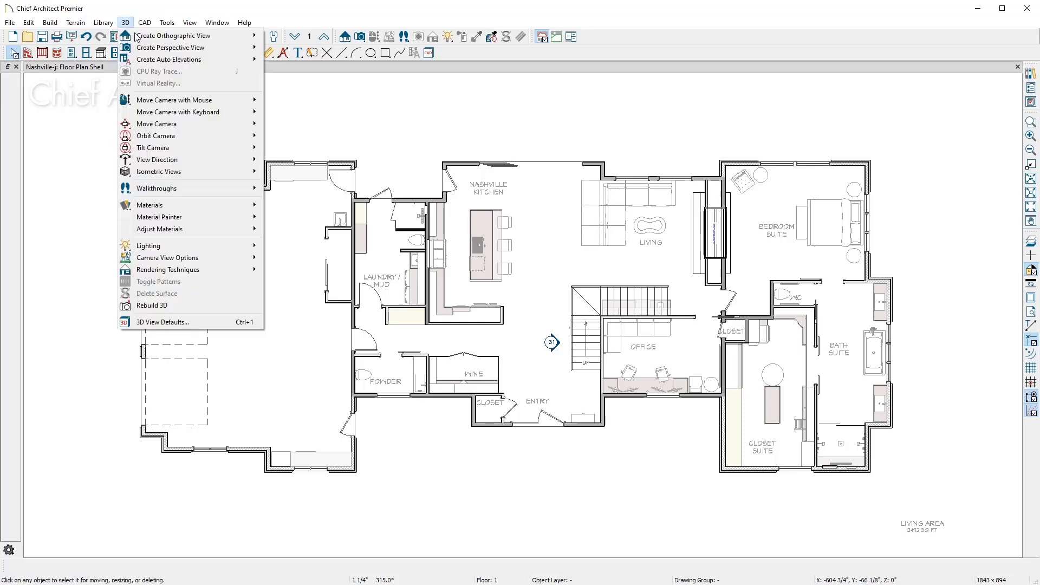
mouse_move(235, 61)
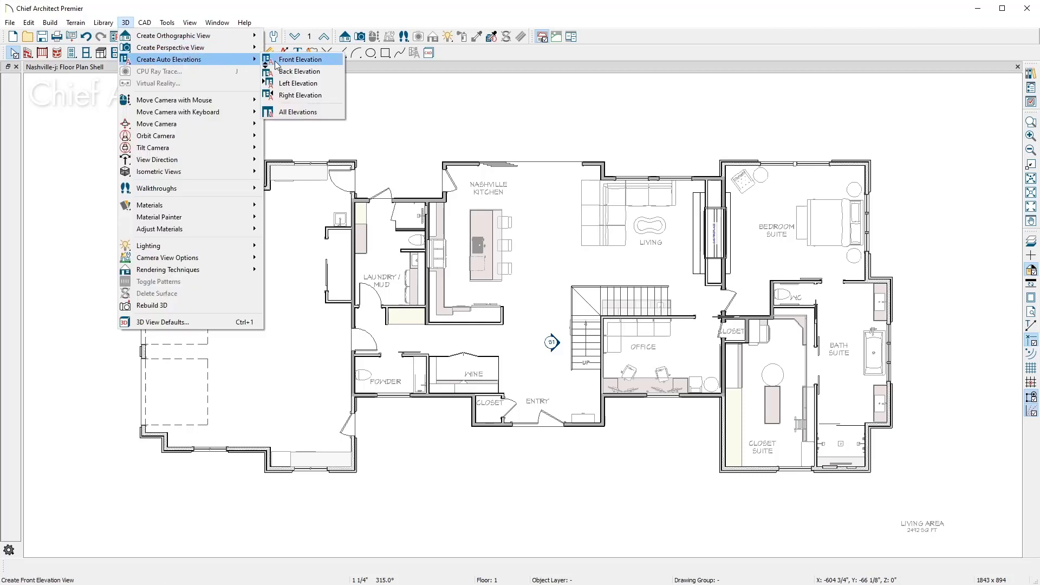
click(330, 116)
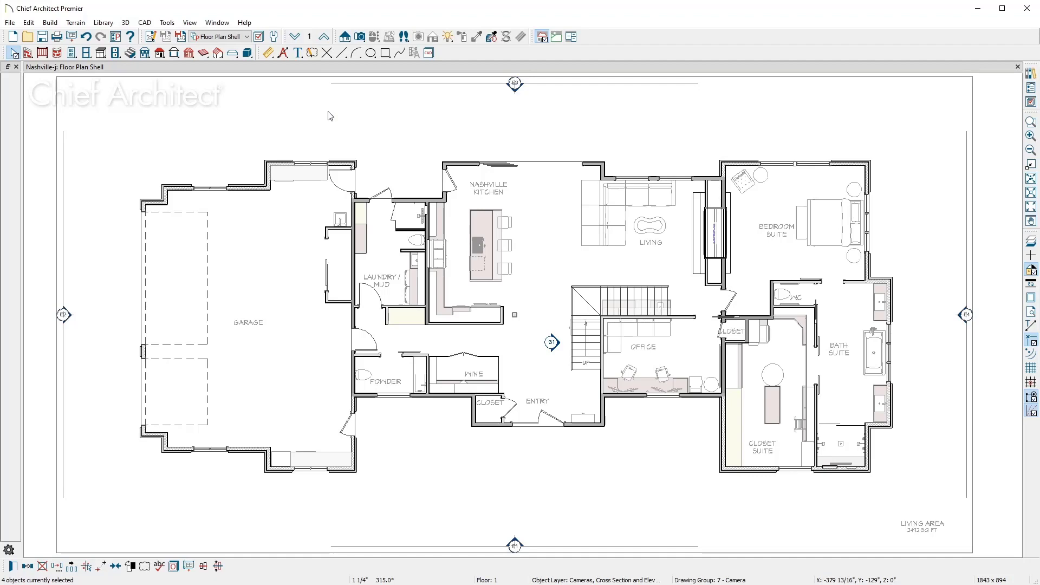
click(517, 84)
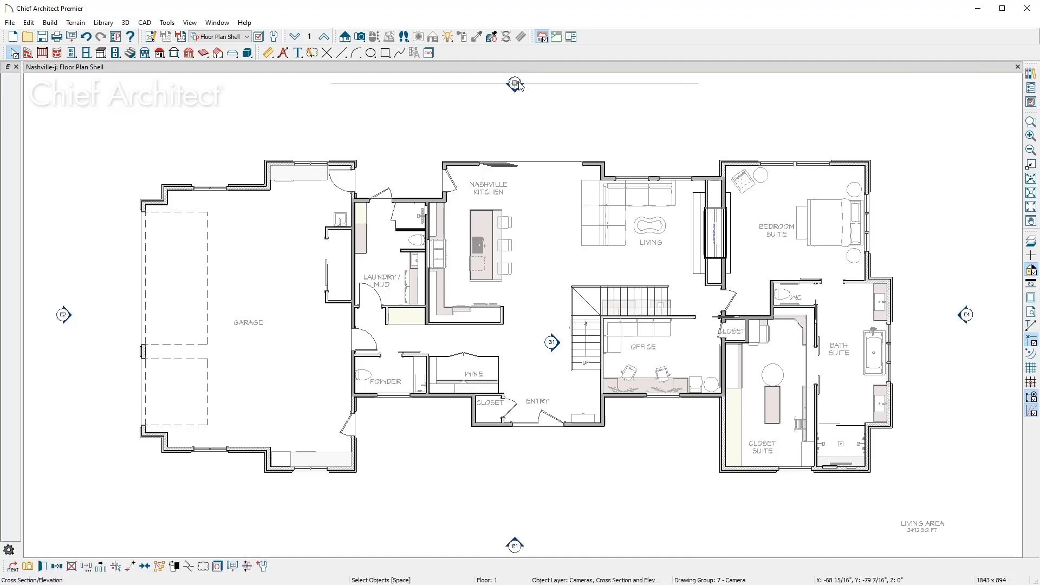
double_click(517, 84)
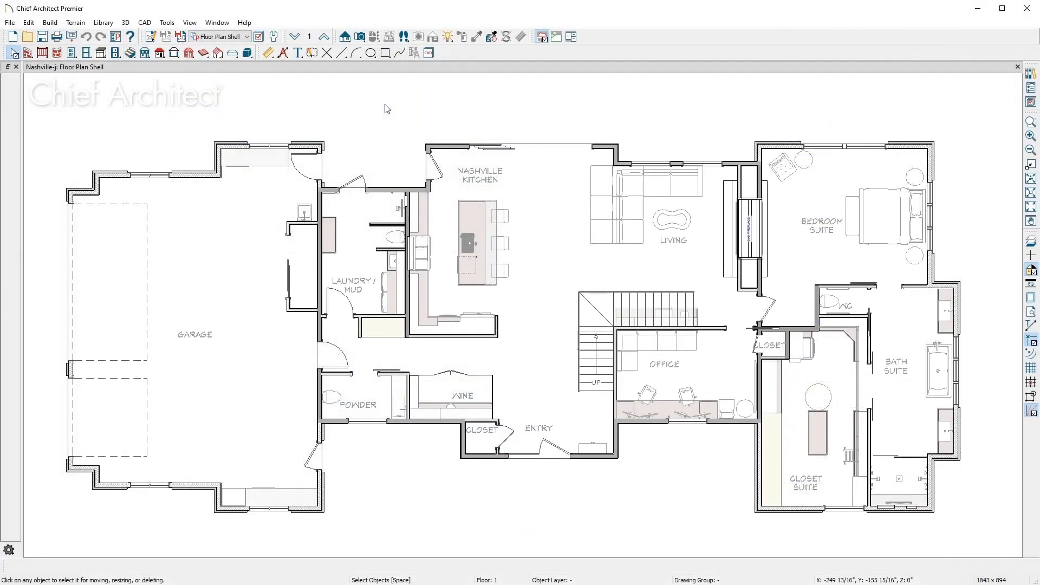
Create a Full Camera view from the living area toward the kitchen, and adjust it by orbiting, panning and dollying
click(363, 38)
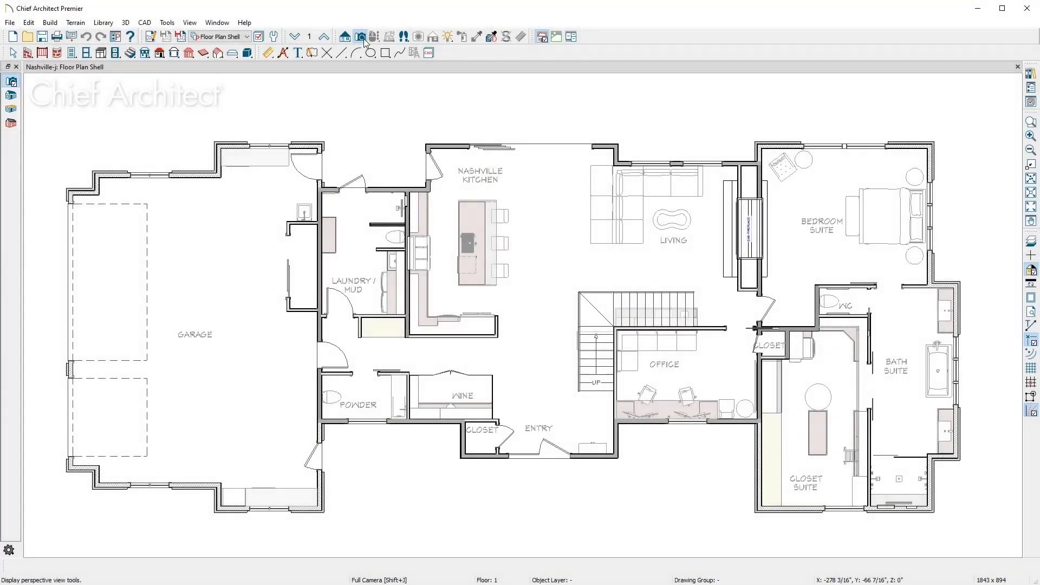
drag(606, 205, 524, 242)
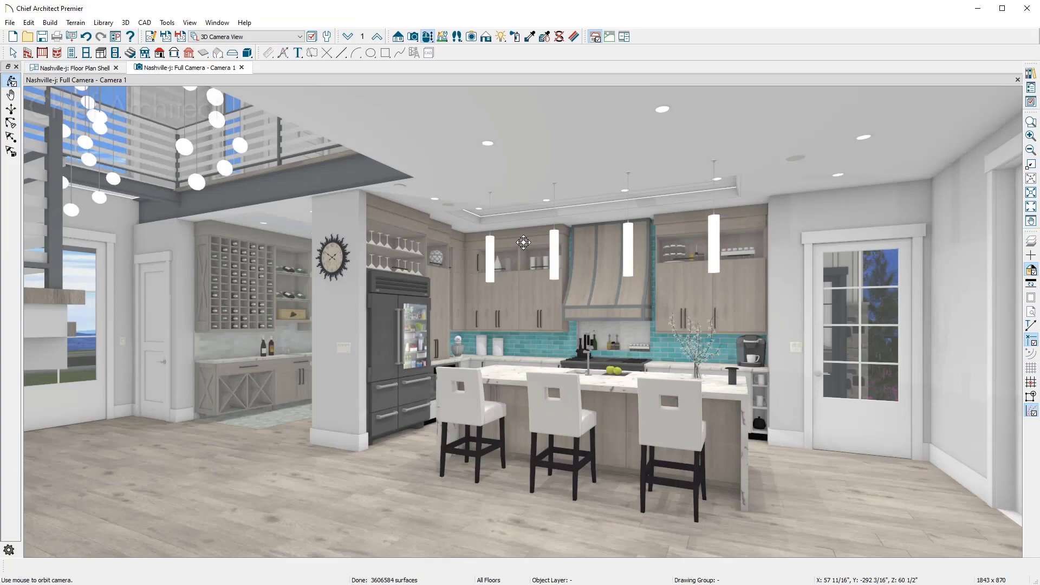
drag(524, 242, 493, 249)
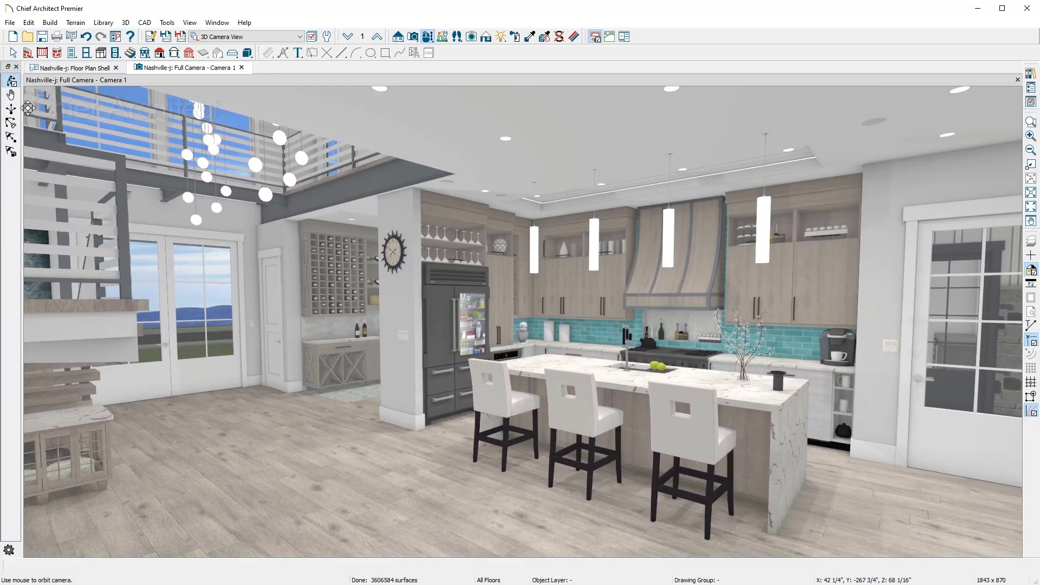
click(11, 95)
drag(286, 267, 47, 147)
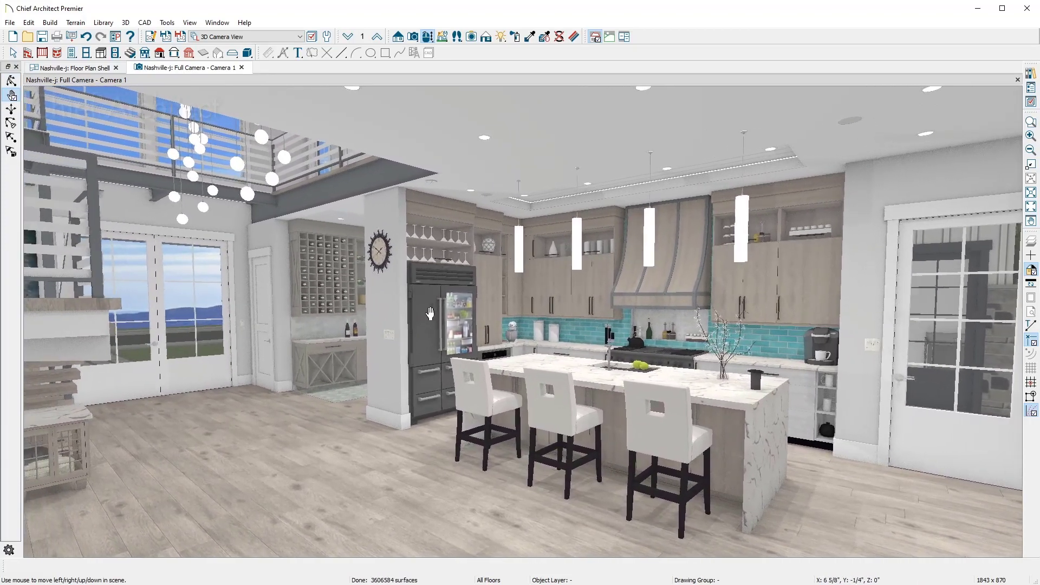
click(11, 109)
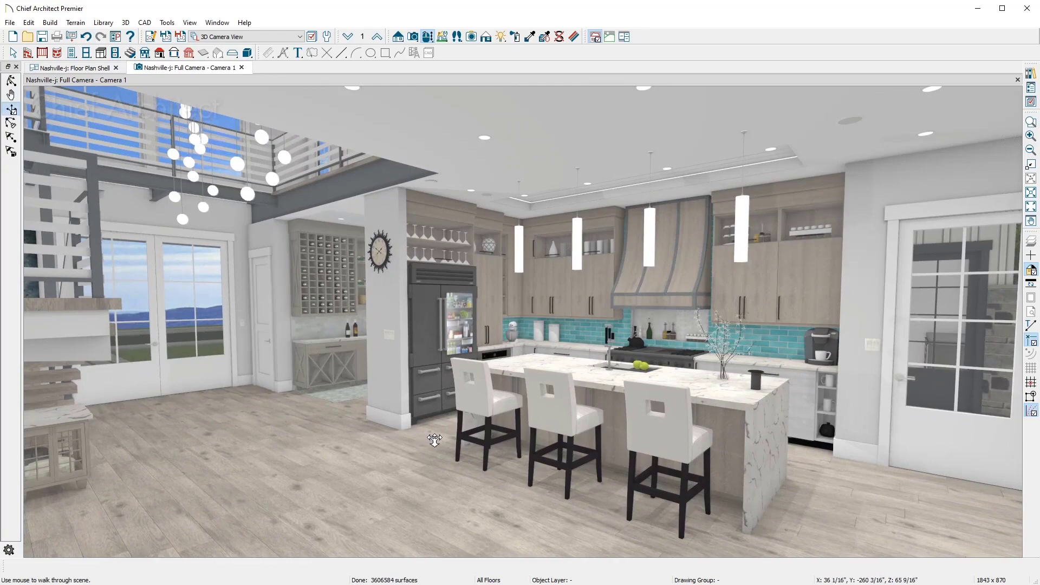
drag(432, 441, 431, 431)
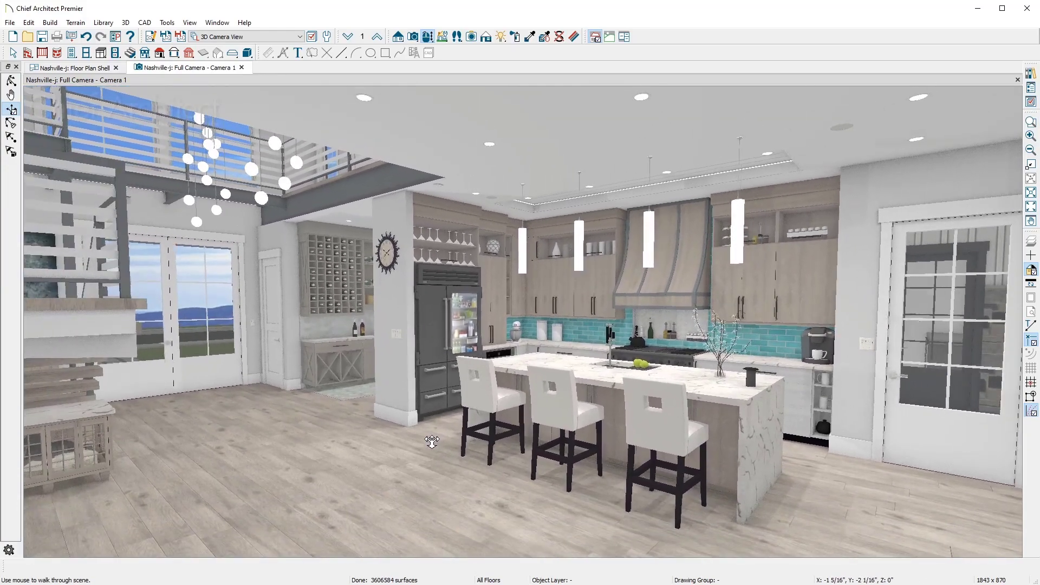
Center and frame the bar stool nearest the refrigerator, and return the camera to a full kitchen view
click(11, 152)
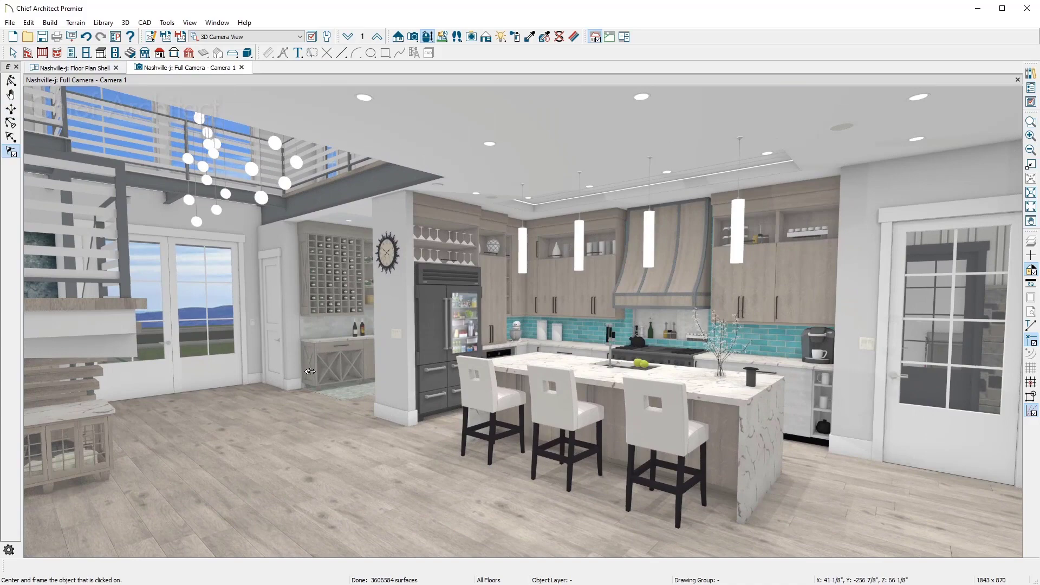
click(492, 406)
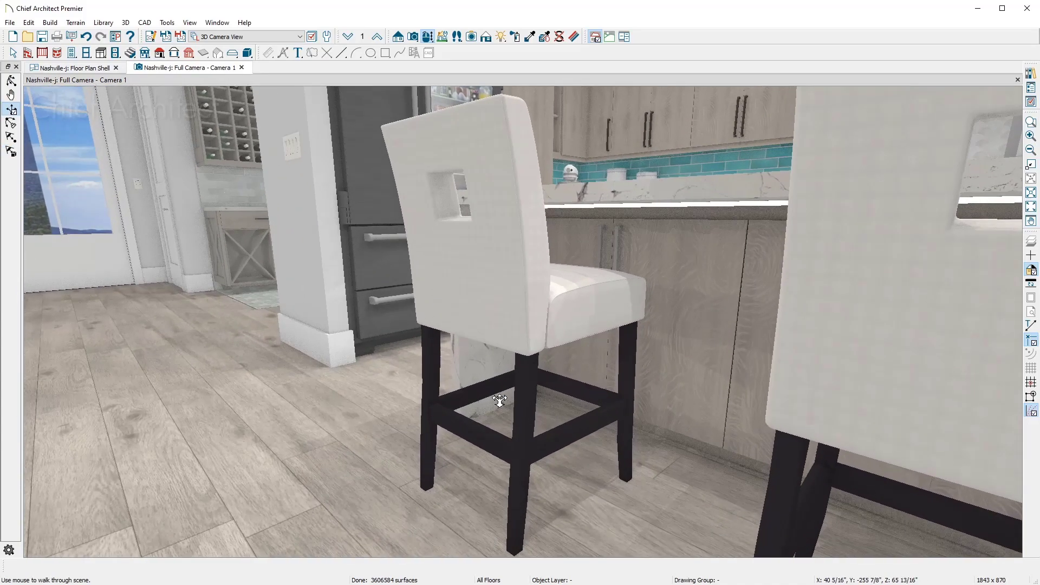
key(ctrl+z)
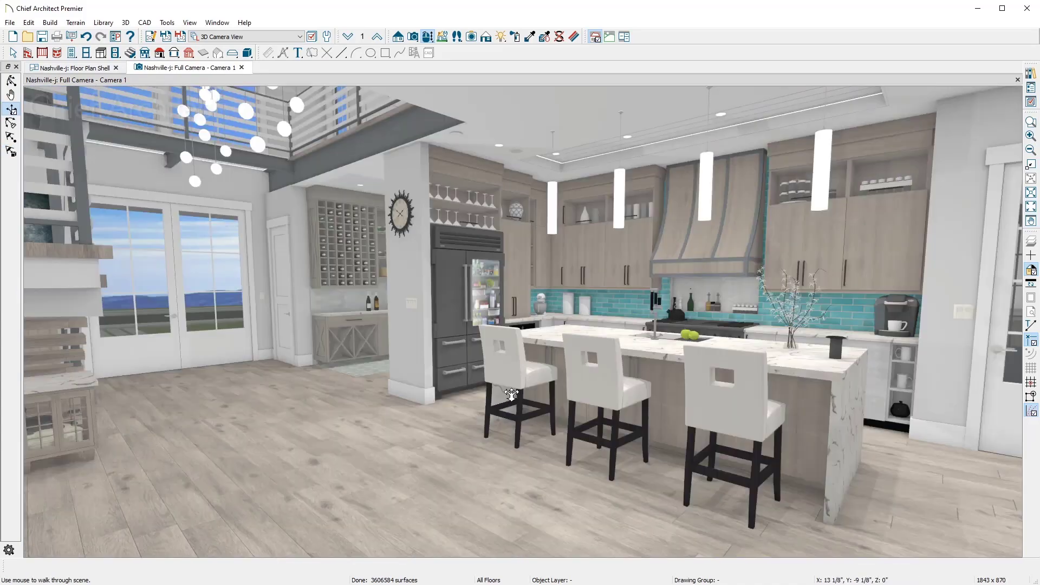
Preview the kitchen camera view in the Vector View, Physically Based and Clay rendering techniques
click(487, 37)
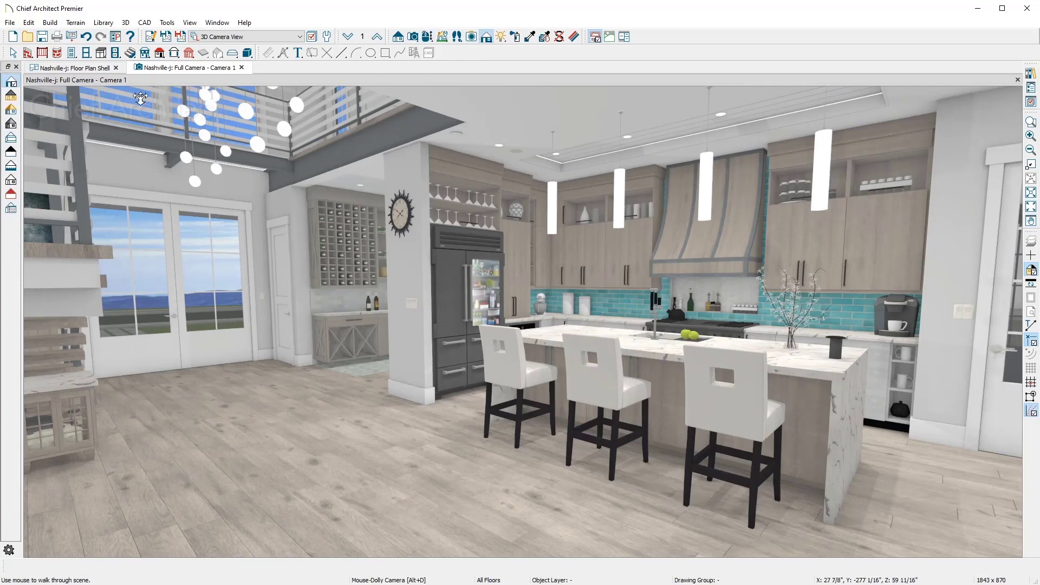
click(19, 101)
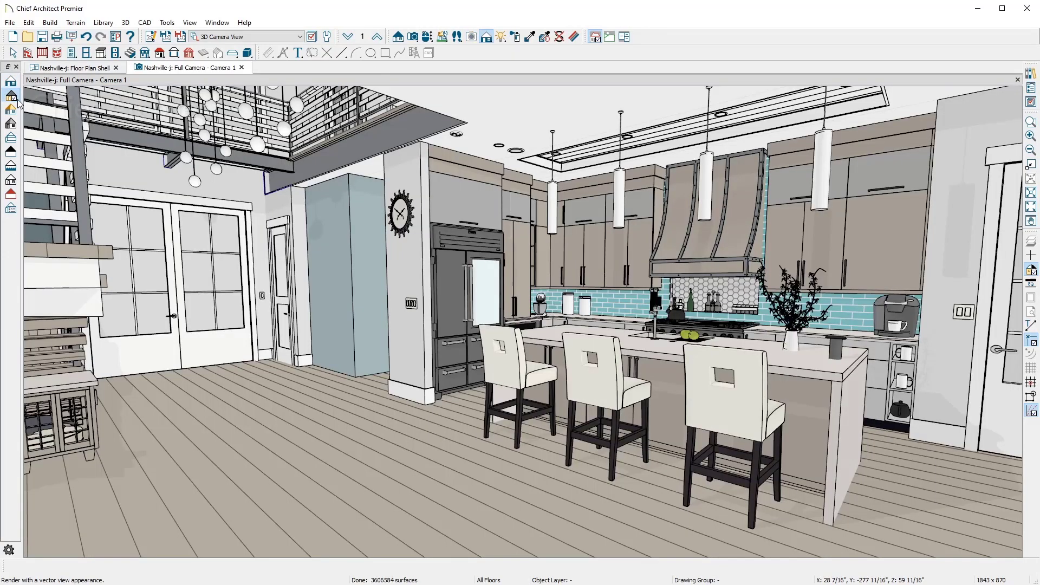
click(19, 115)
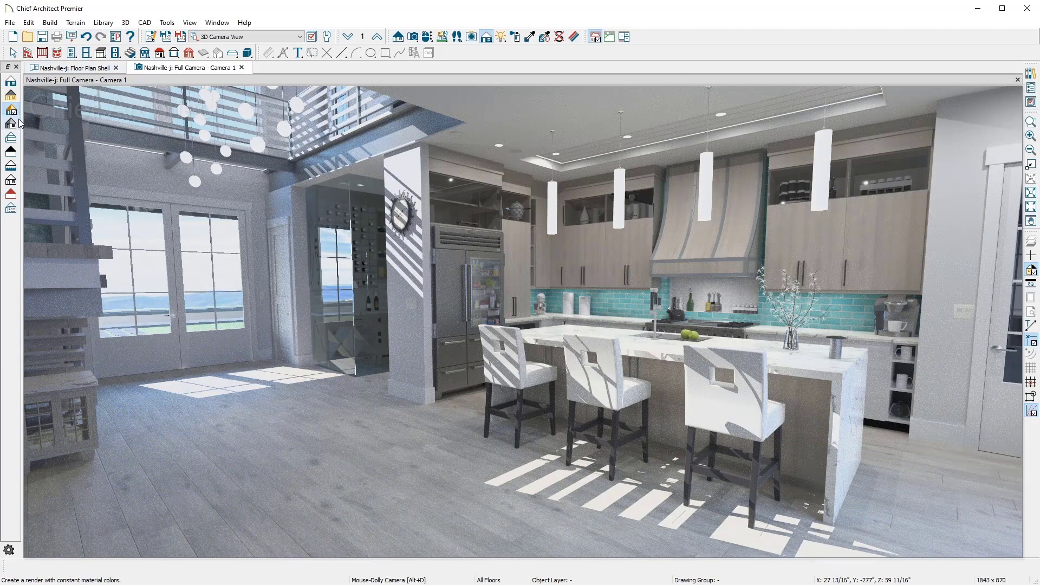
click(19, 129)
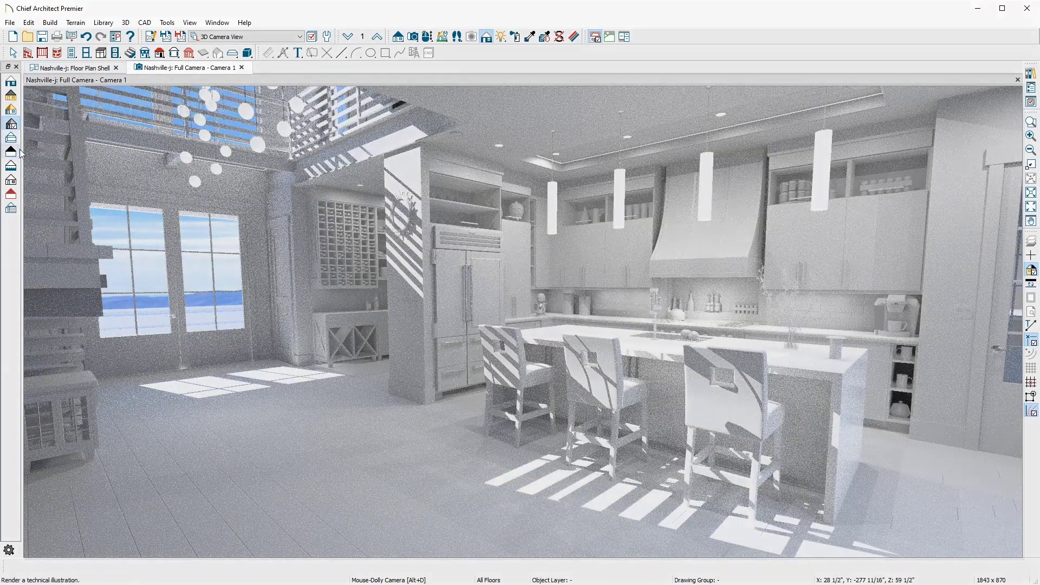
Apply the Watercolor rendering technique to the kitchen view and turn off its Opaque Window Glass option
click(19, 172)
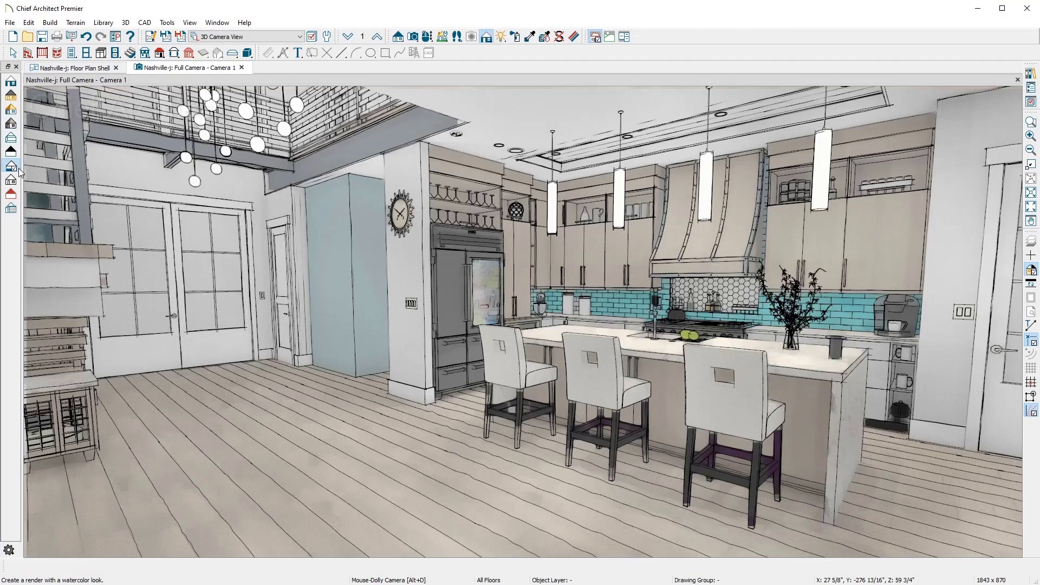
click(18, 212)
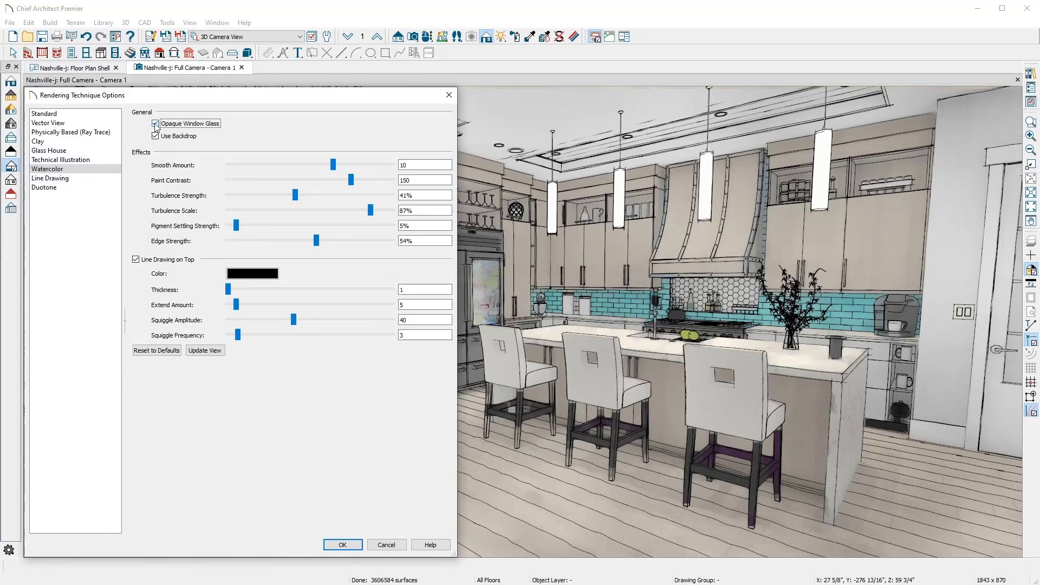
click(343, 544)
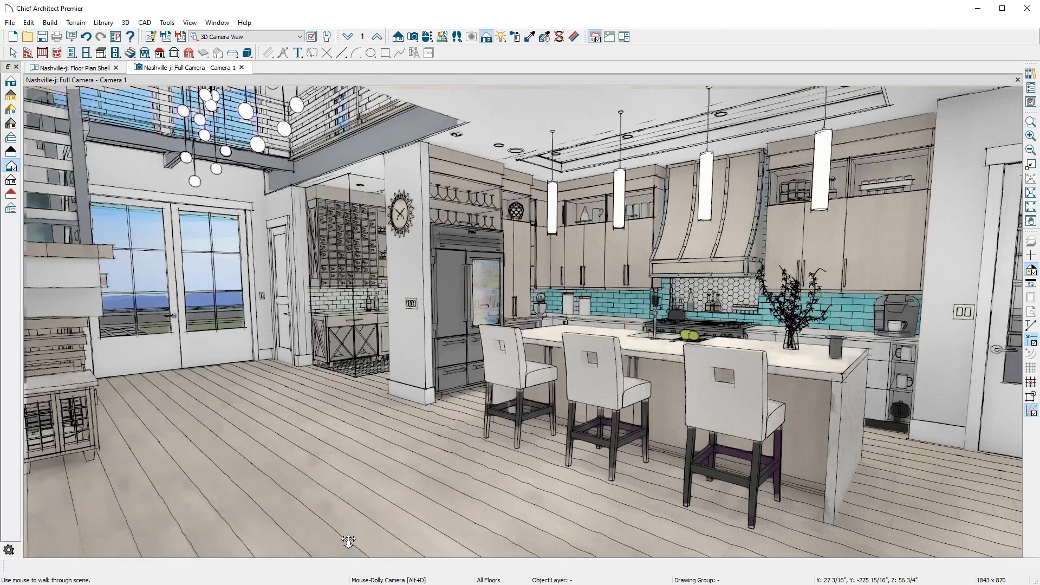
Create a Perspective Full Overview of the house, orbit around its pool side, and return to the floor plan
click(76, 68)
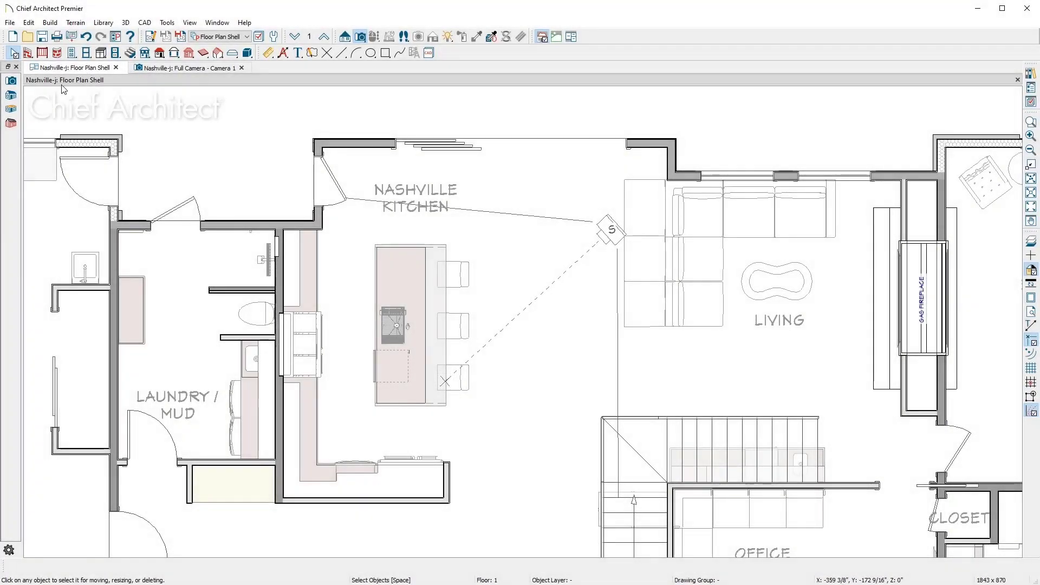
click(12, 96)
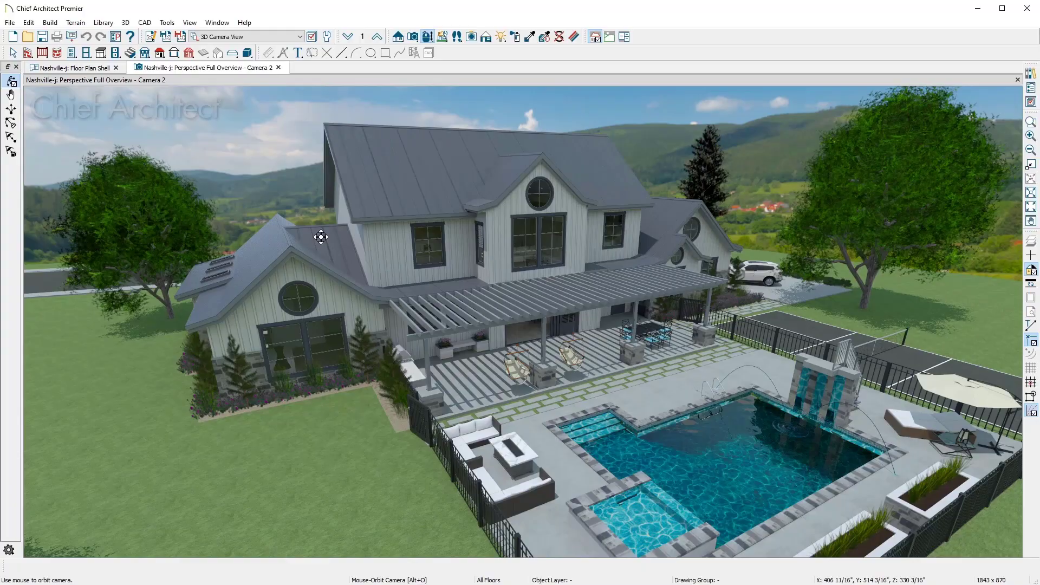
drag(511, 280, 480, 274)
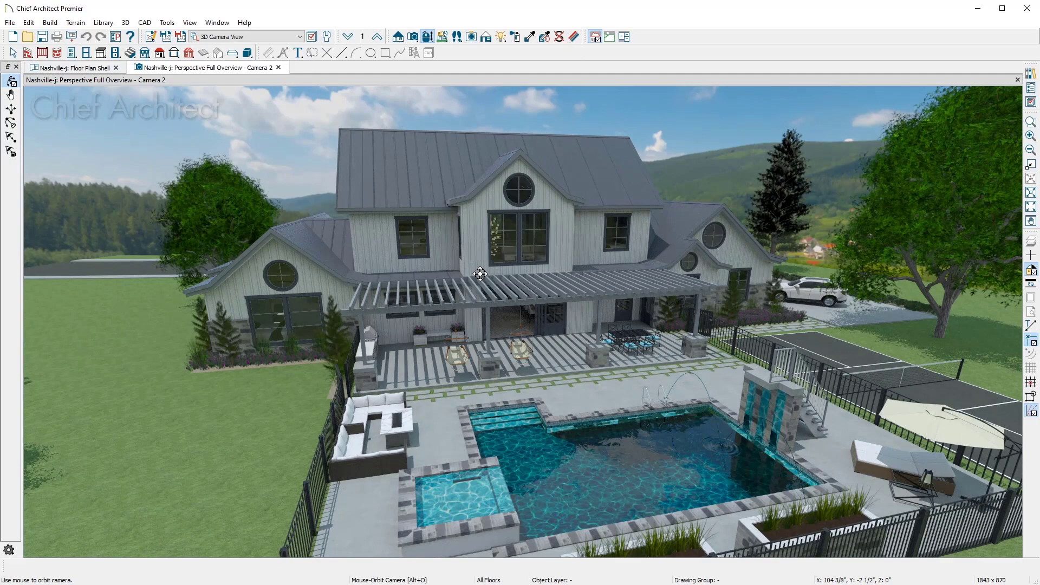
click(76, 68)
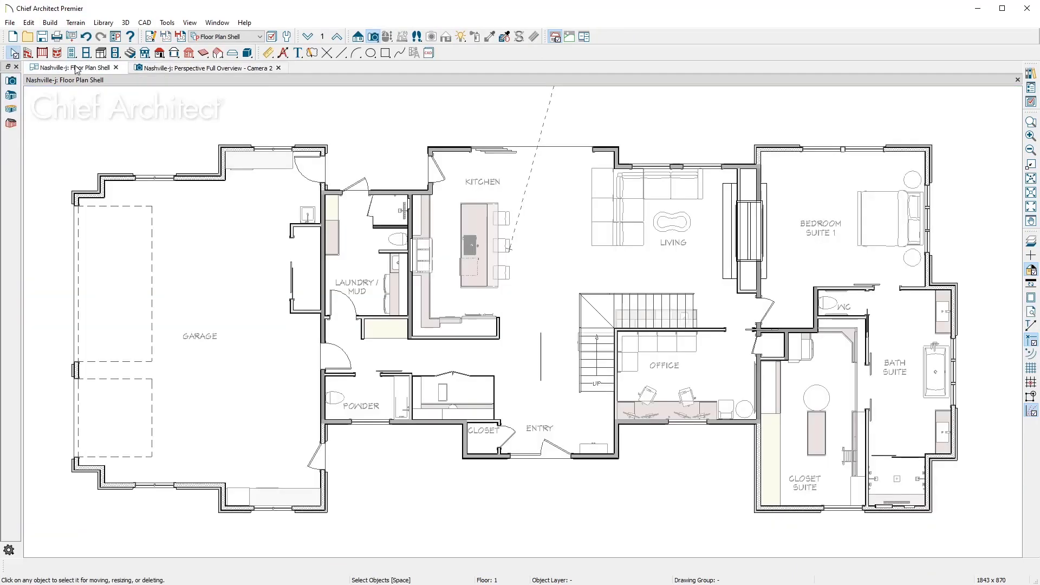
Create a Perspective Framing Overview of the house, orbit around its front, and return to the floor plan
click(18, 126)
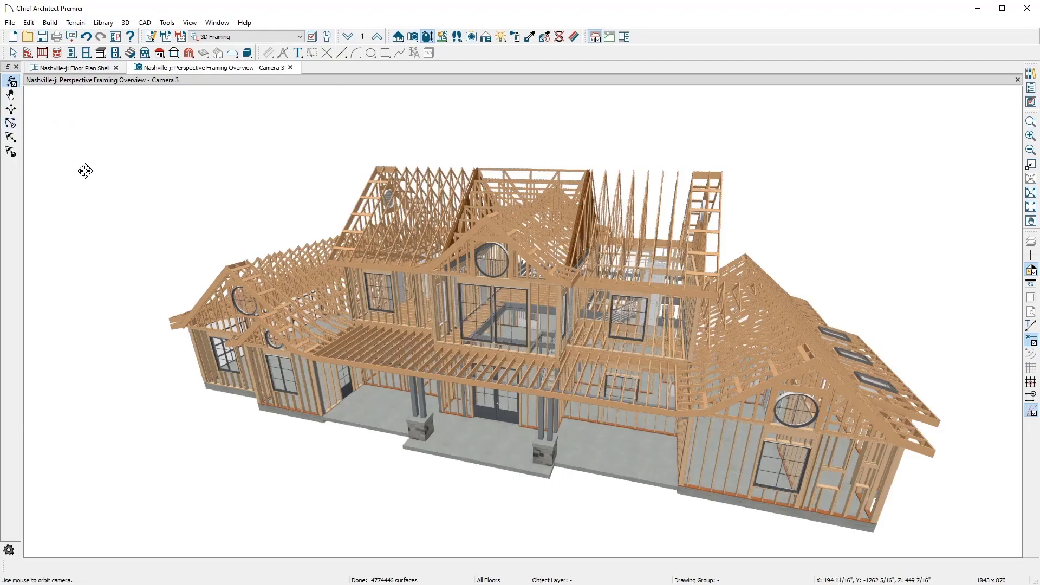
drag(457, 296, 528, 296)
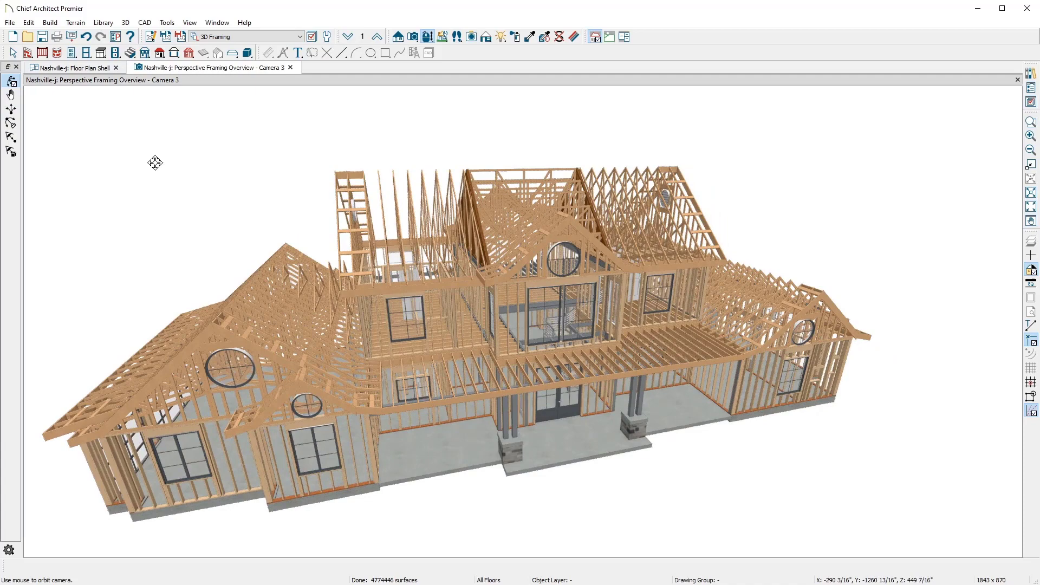
click(81, 67)
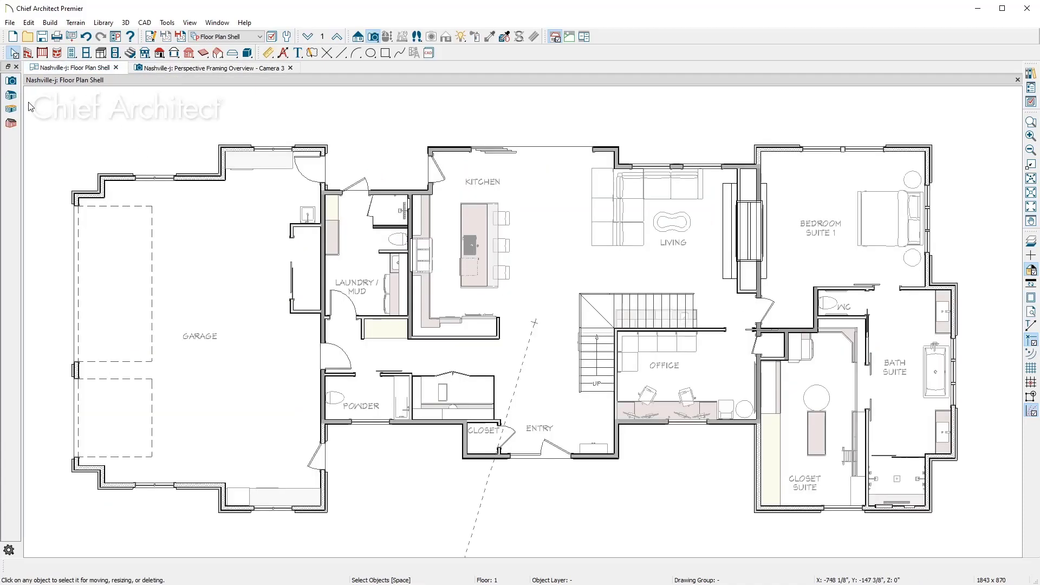
Create a Perspective Floor Overview, tilt it for a steeper look into the rooms, and switch it up to floor 2
click(11, 109)
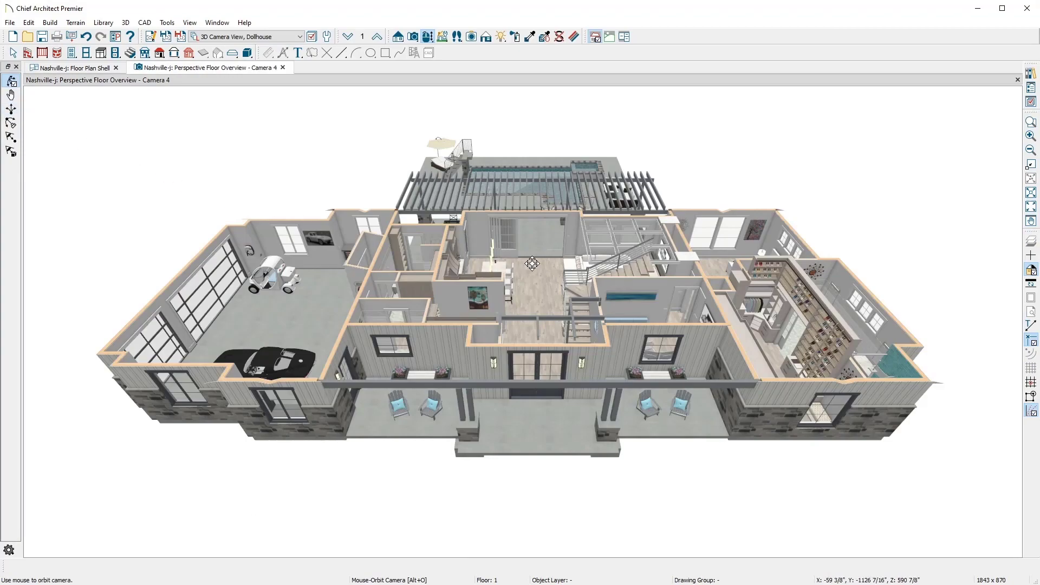
drag(533, 263, 534, 292)
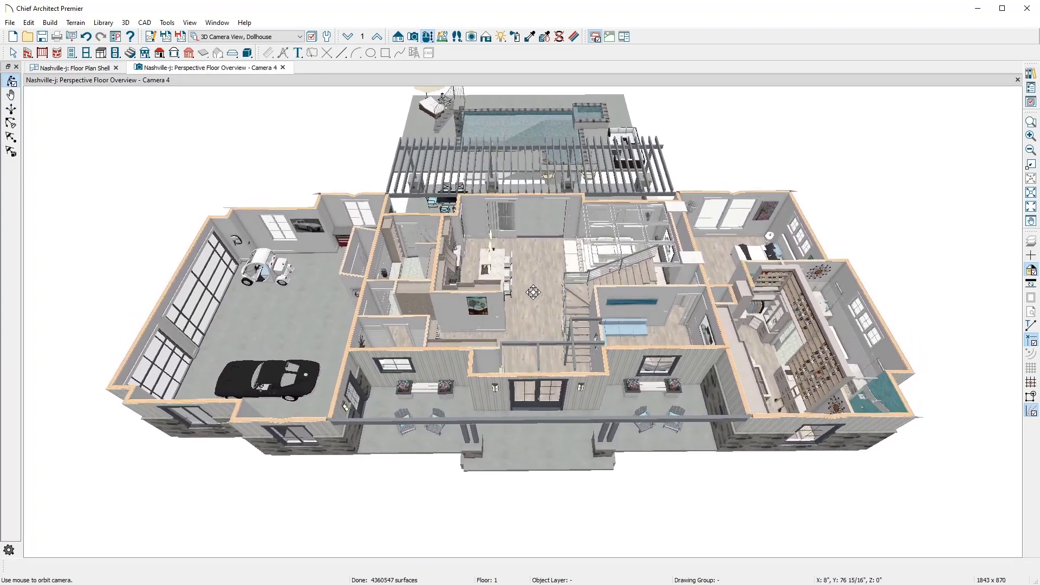
click(377, 37)
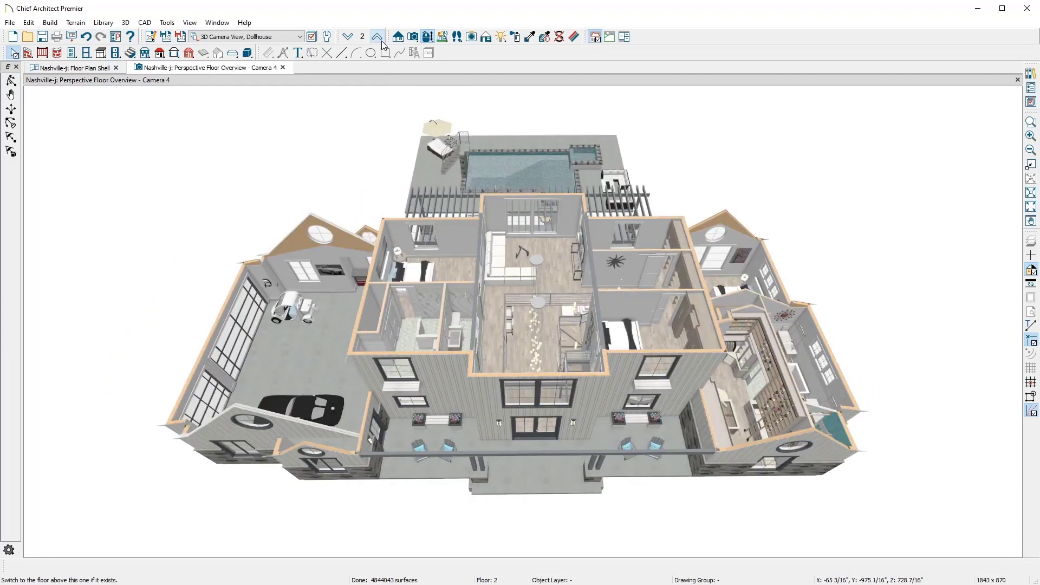
Move the white vintage car in the garage closer to the black car and deselect it
click(292, 302)
drag(291, 302, 295, 327)
key(Escape)
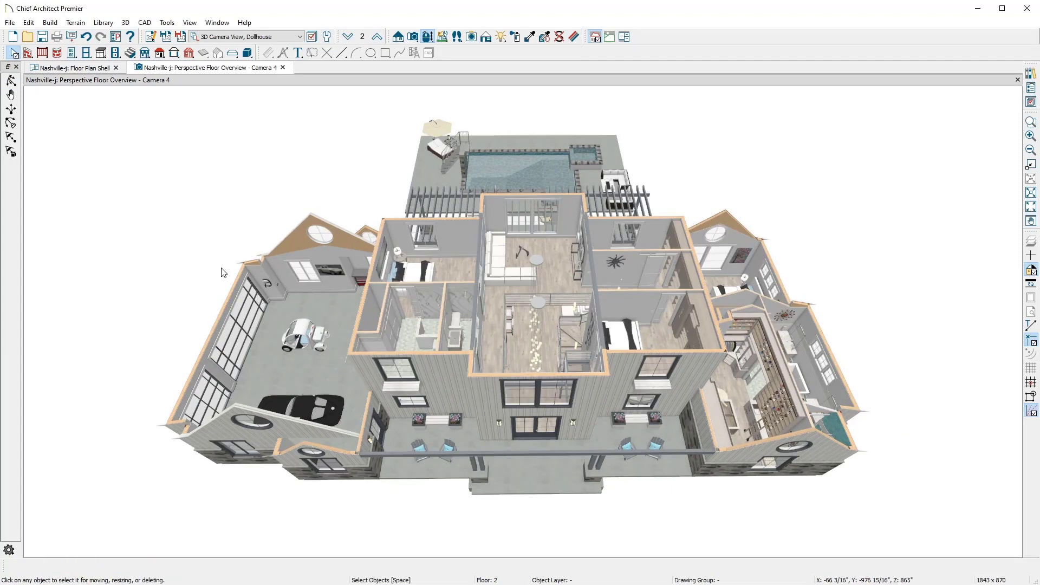
Look through the file commands for the export options available to the floor overview
click(11, 23)
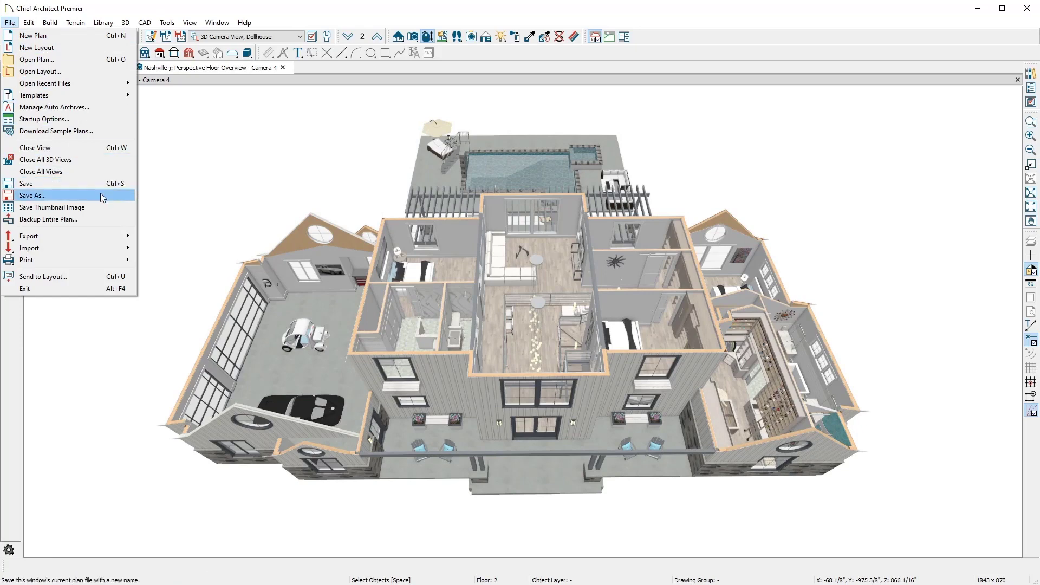
mouse_move(119, 239)
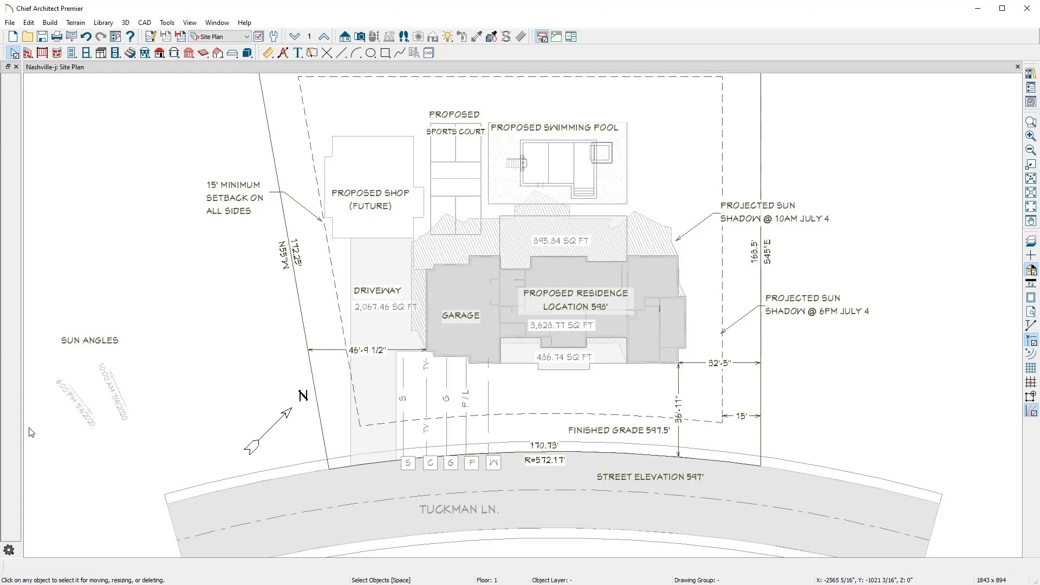
Generate a sun shadow on the site plan from the July 4, 6PM sun angle
double_click(81, 404)
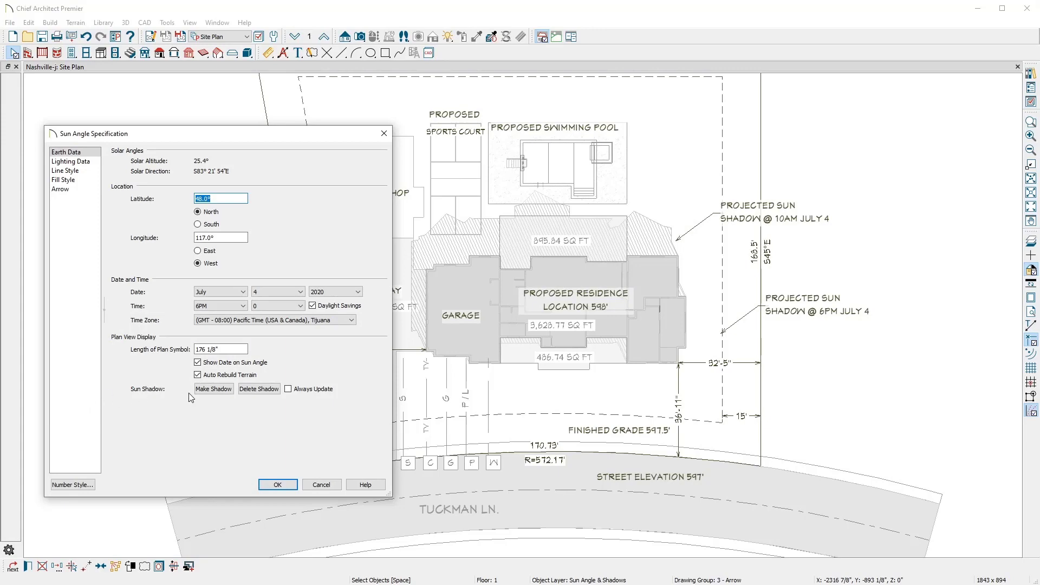
click(215, 389)
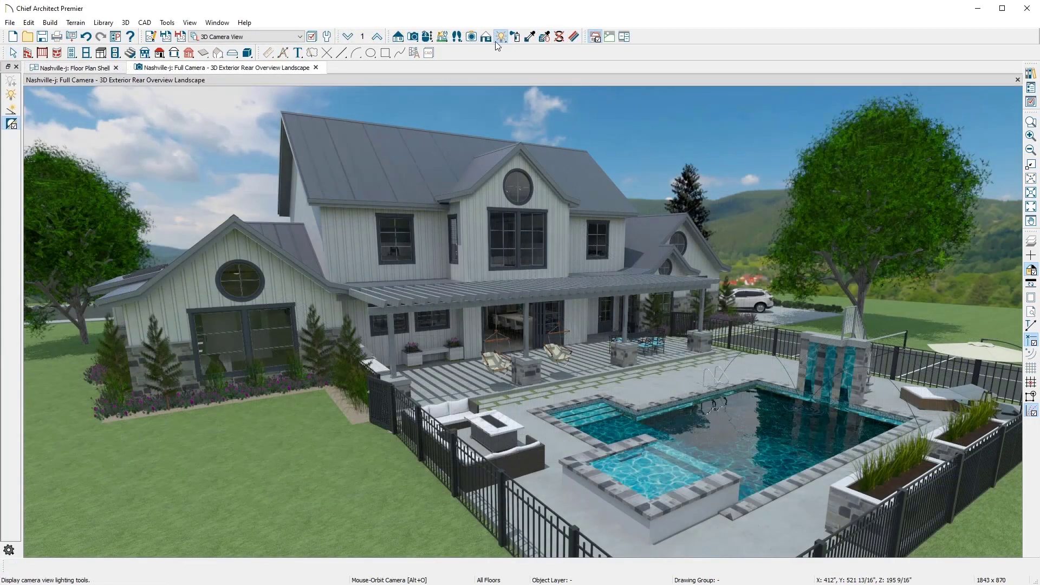
Toggle the sunlight in the 3D Exterior Rear Overview Landscape camera view
click(11, 125)
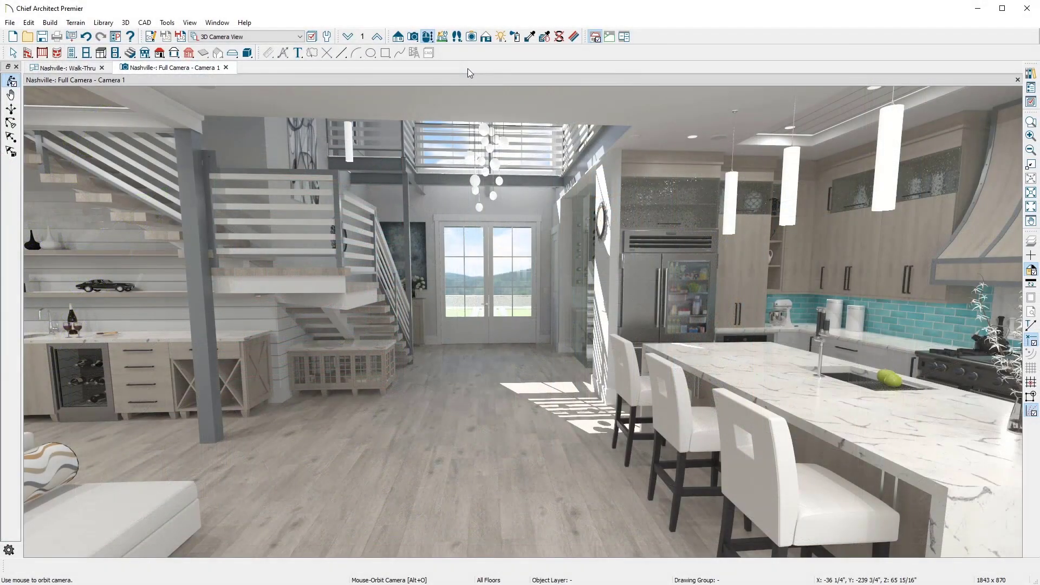
Select the walkthrough path beside the kitchen island in the Walk-Thru plan, open its Walkthrough Preview, and scrub to frame 110
click(458, 39)
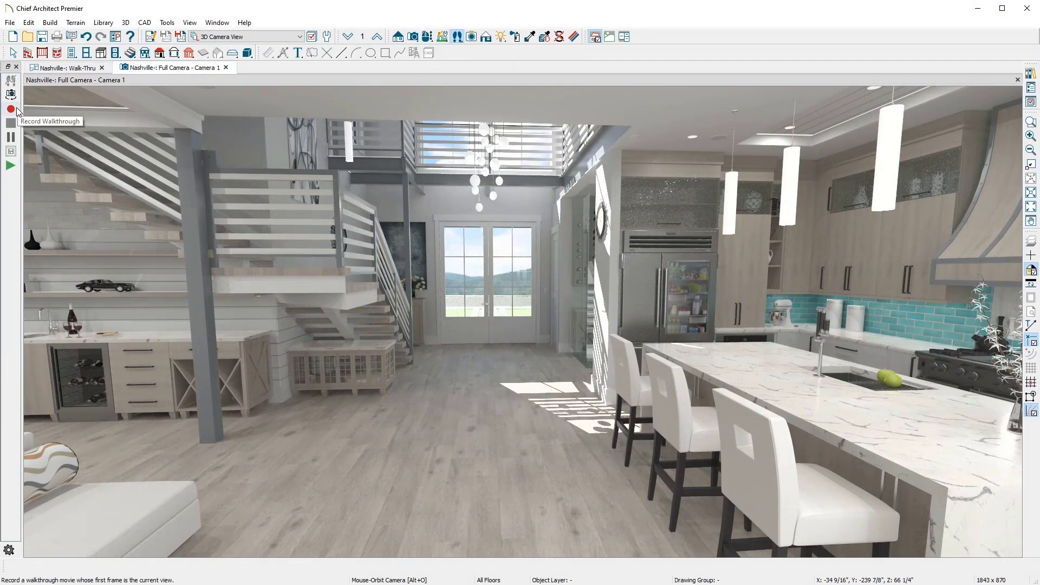
click(67, 71)
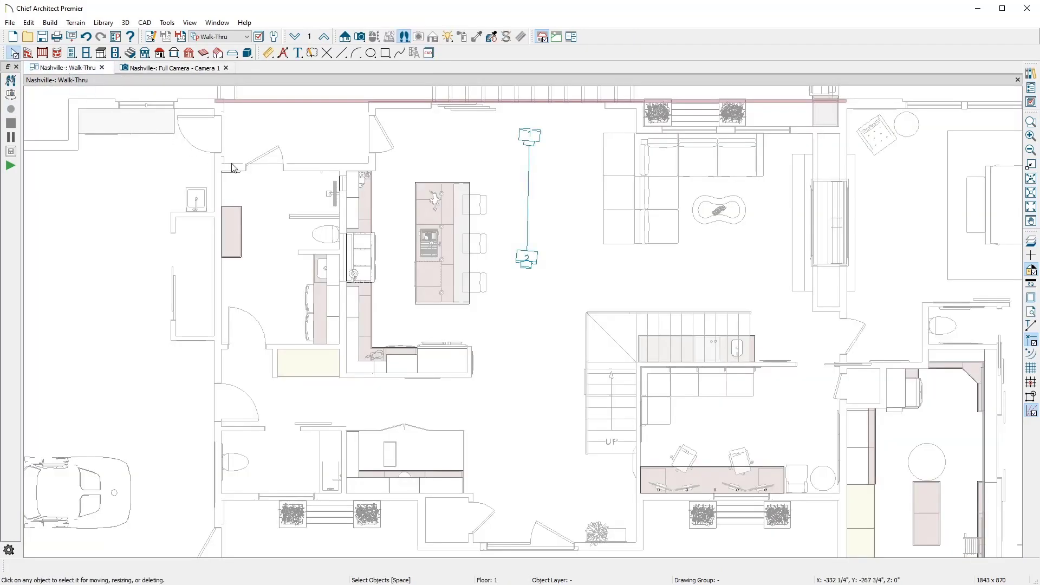
click(529, 243)
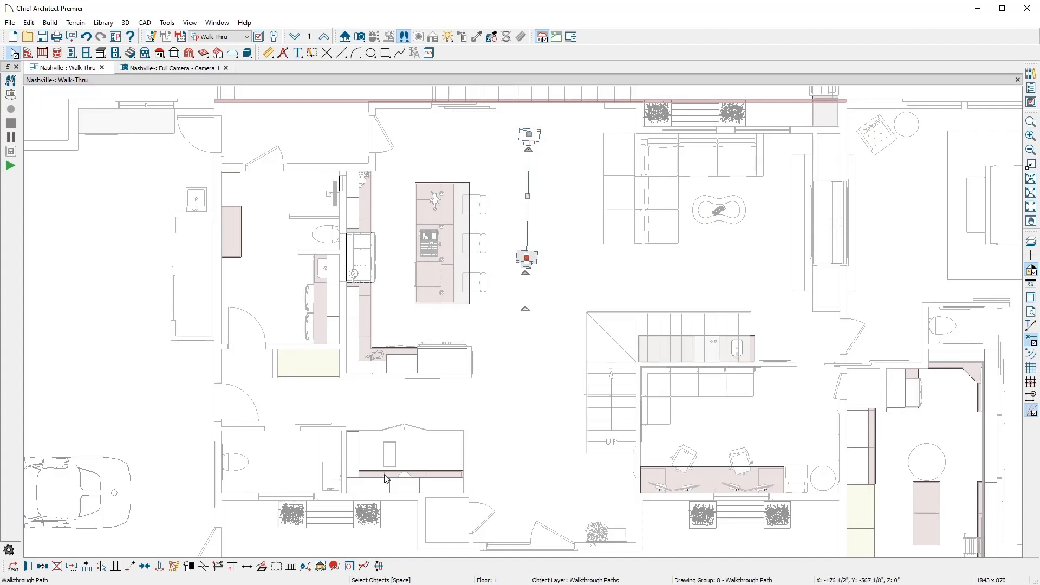
click(321, 566)
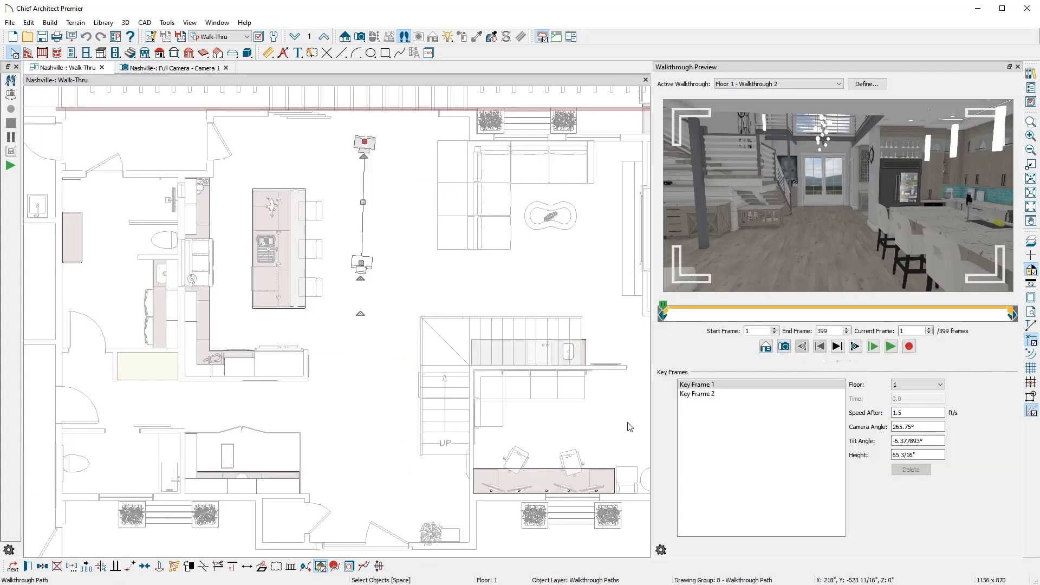
drag(663, 307, 760, 308)
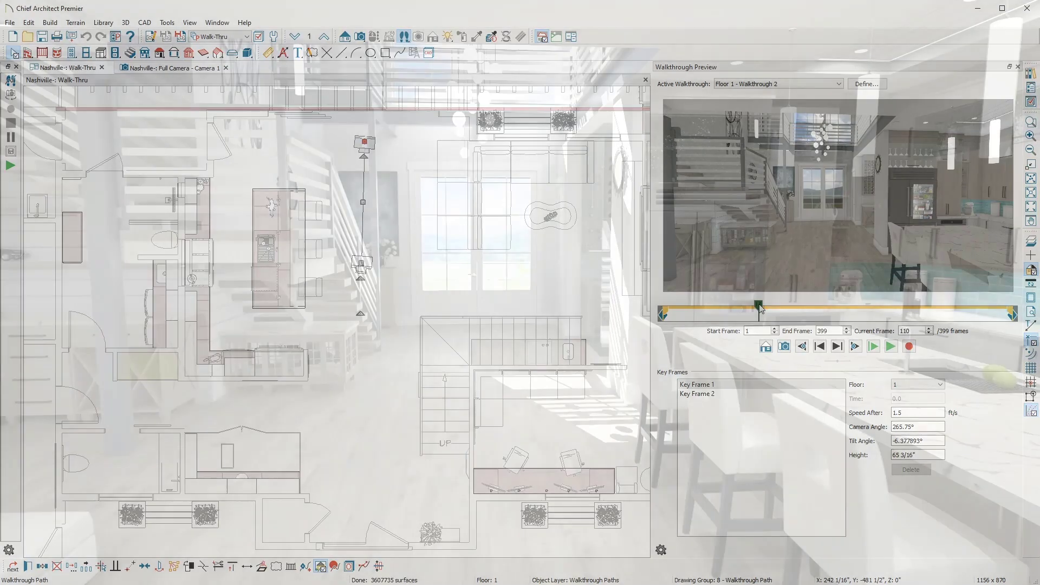